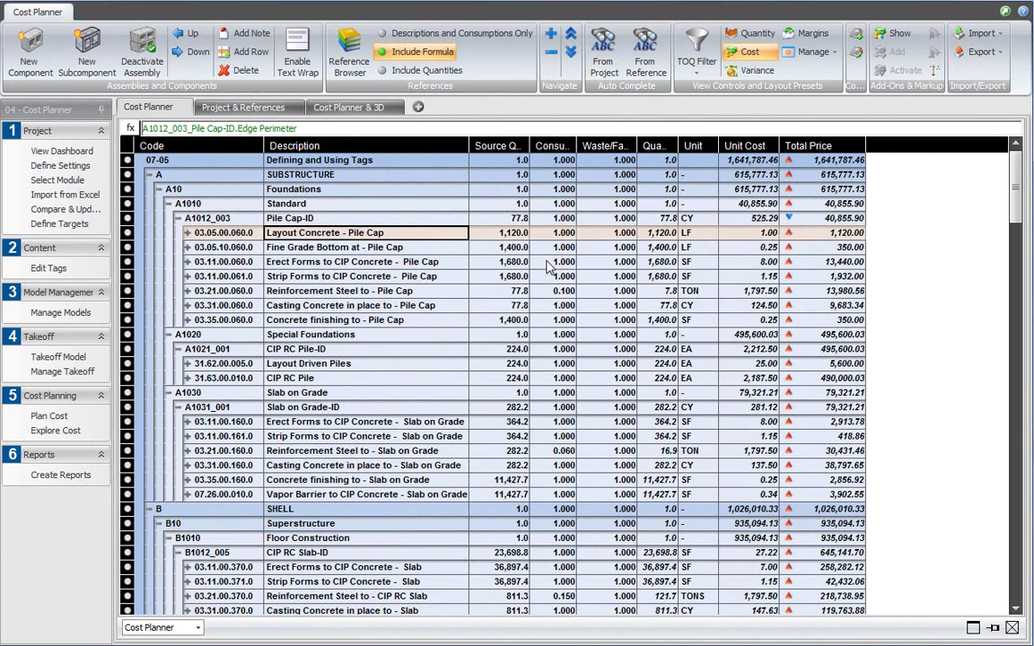
# Add the Cost per Parent Assembly Unit and Percentage of Parent Assembly Cost columns via Column Chooser.
pyautogui.rightClick(813, 149)
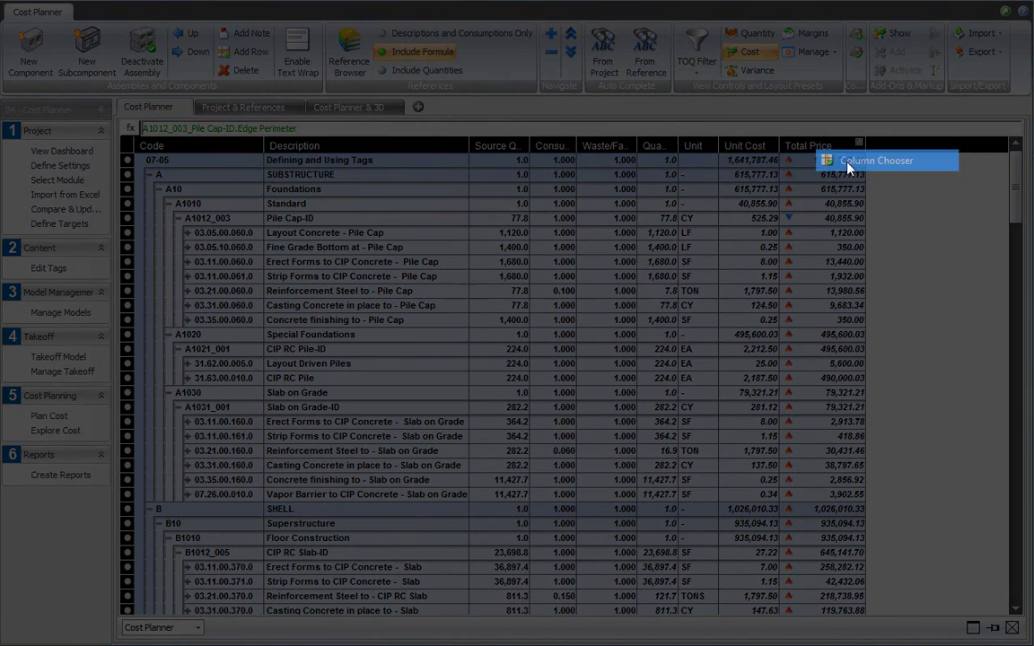
pyautogui.click(854, 162)
pyautogui.moveTo(565, 252); pyautogui.dragTo(653, 173)
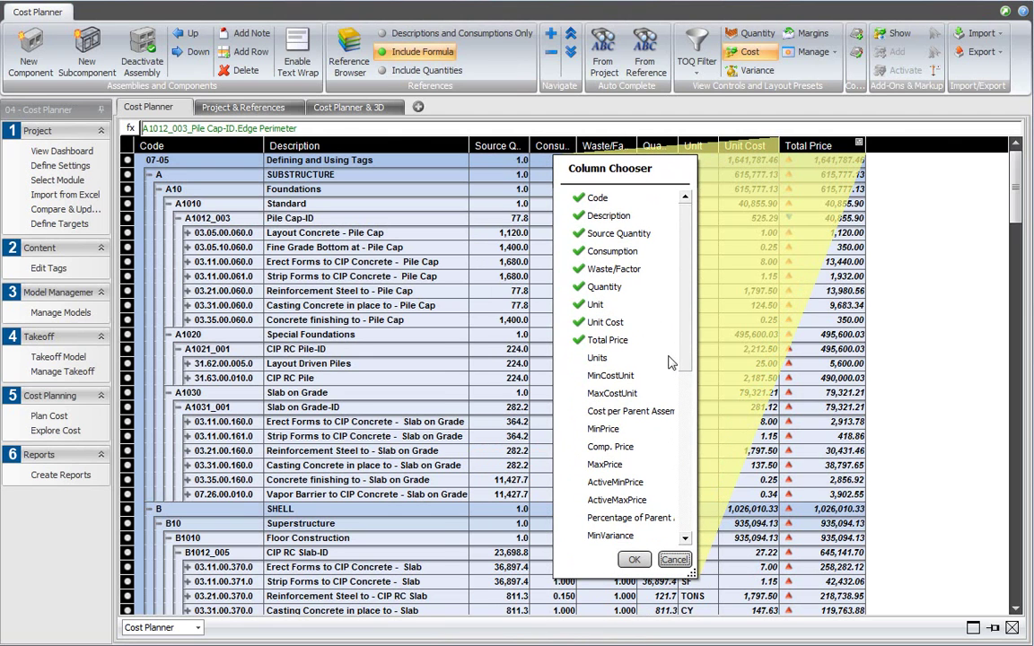
pyautogui.moveTo(694, 575); pyautogui.dragTo(751, 577)
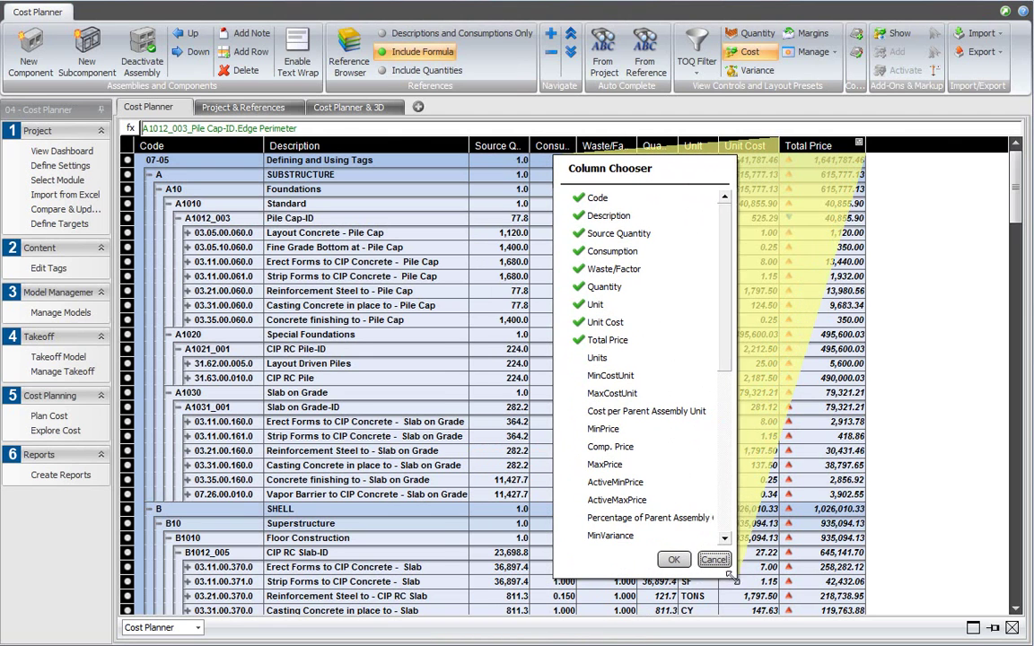
pyautogui.click(579, 414)
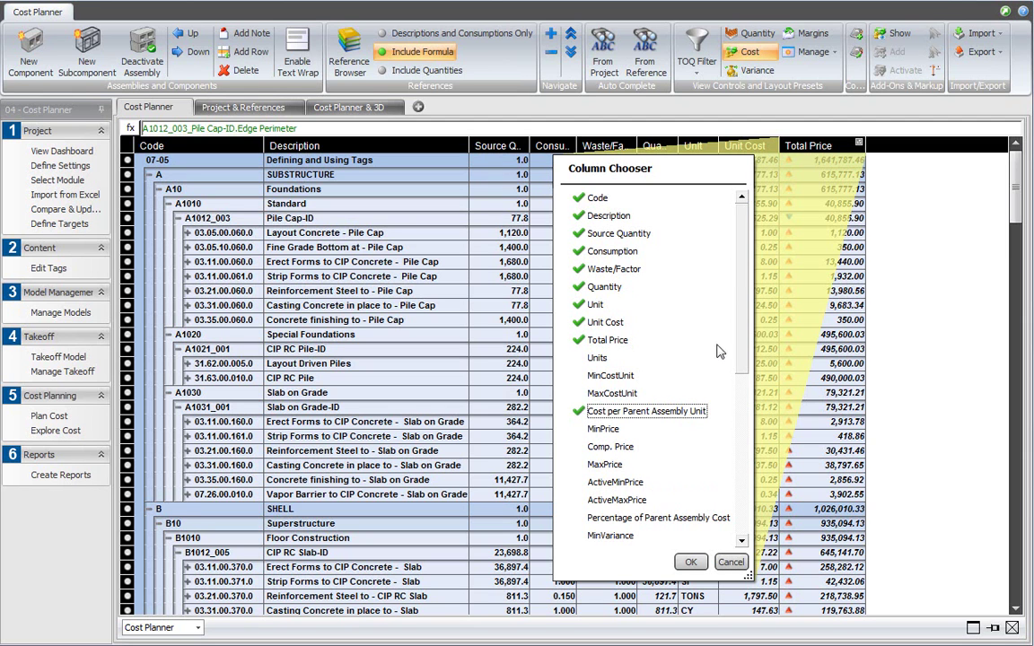
pyautogui.click(579, 518)
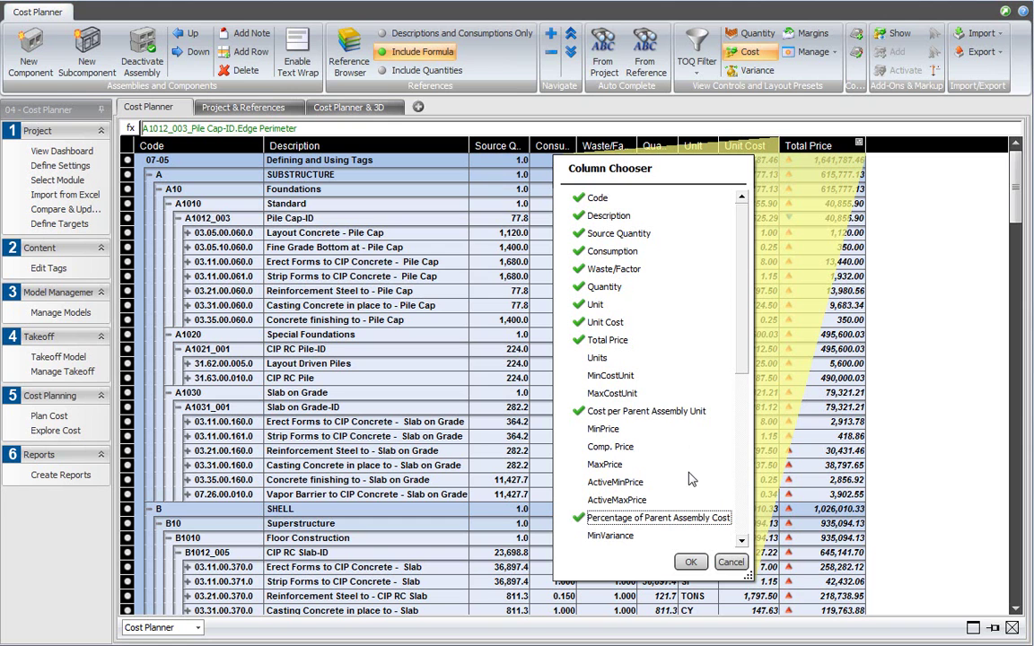
pyautogui.click(690, 562)
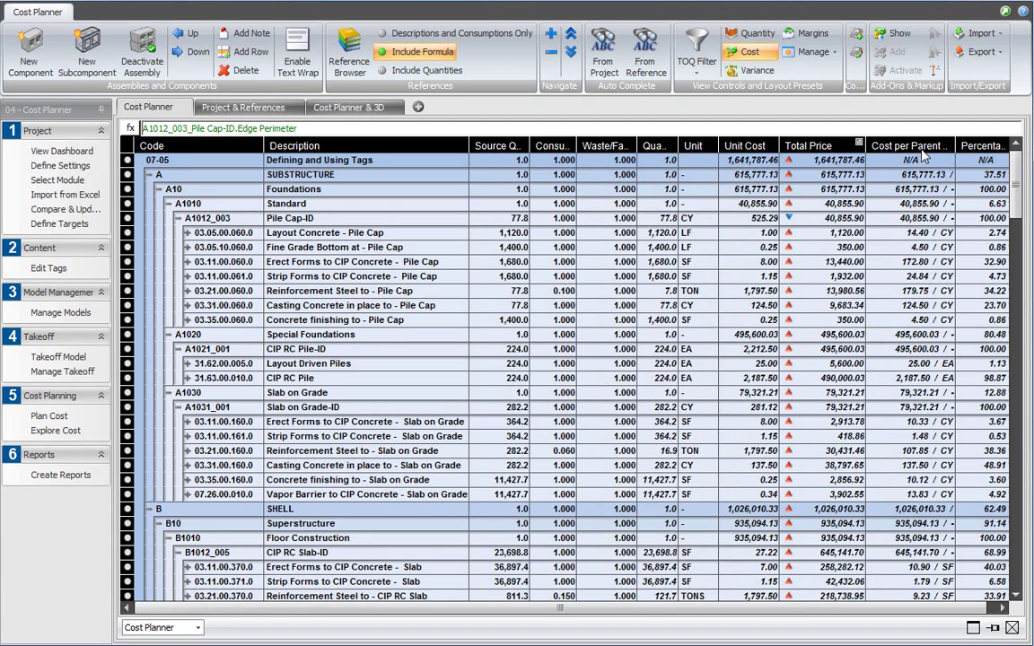
# Move the Cost per Parent column before Total Price and inspect the Pile Cap-ID items.
pyautogui.moveTo(920, 149); pyautogui.dragTo(749, 142)
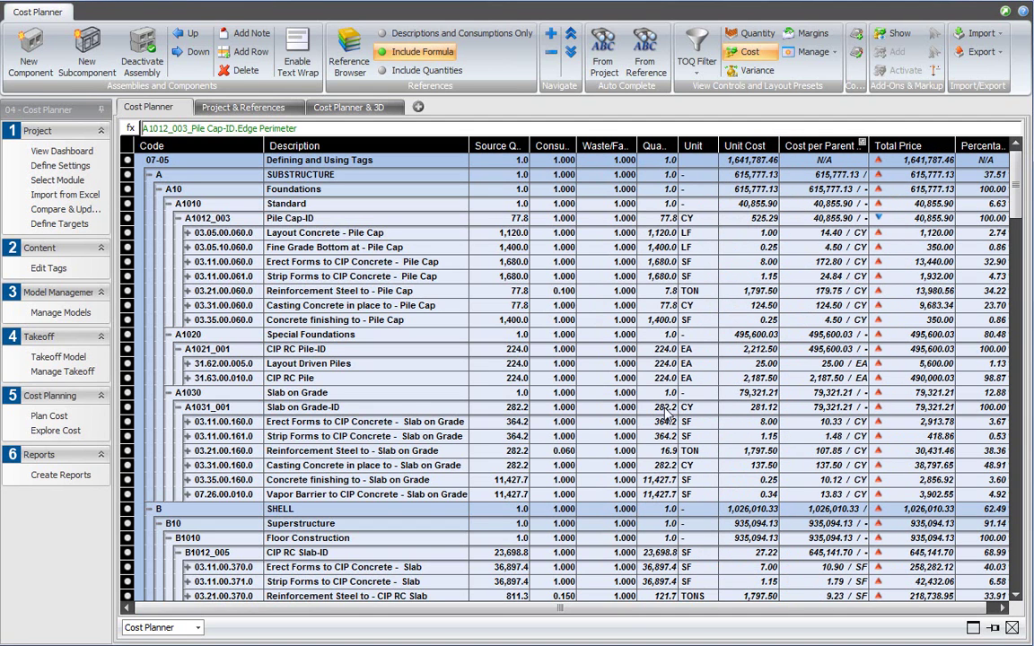
pyautogui.click(343, 234)
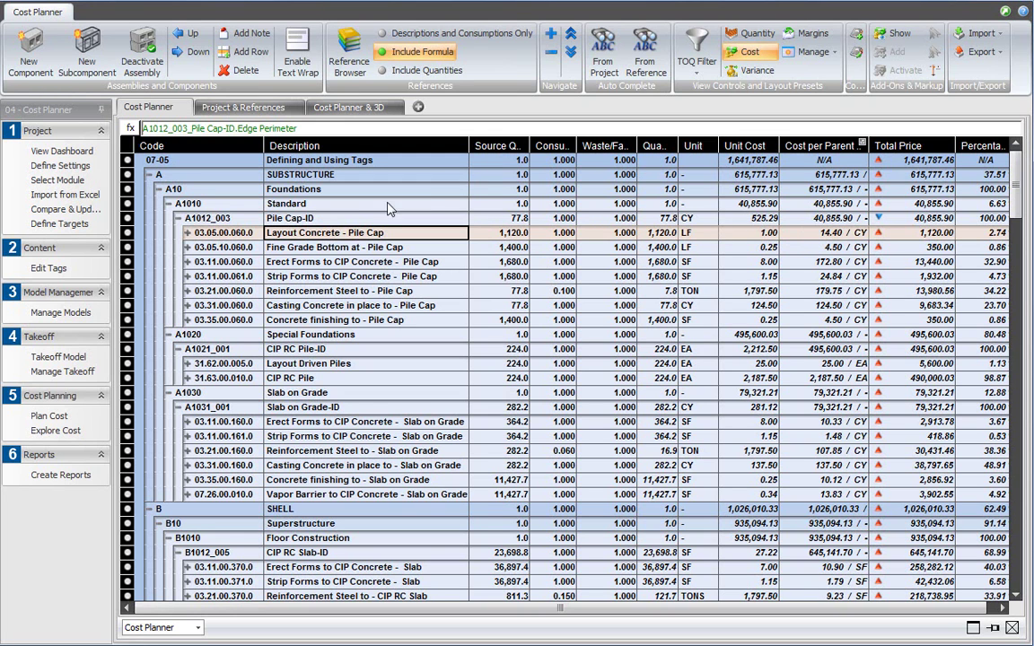
pyautogui.click(330, 220)
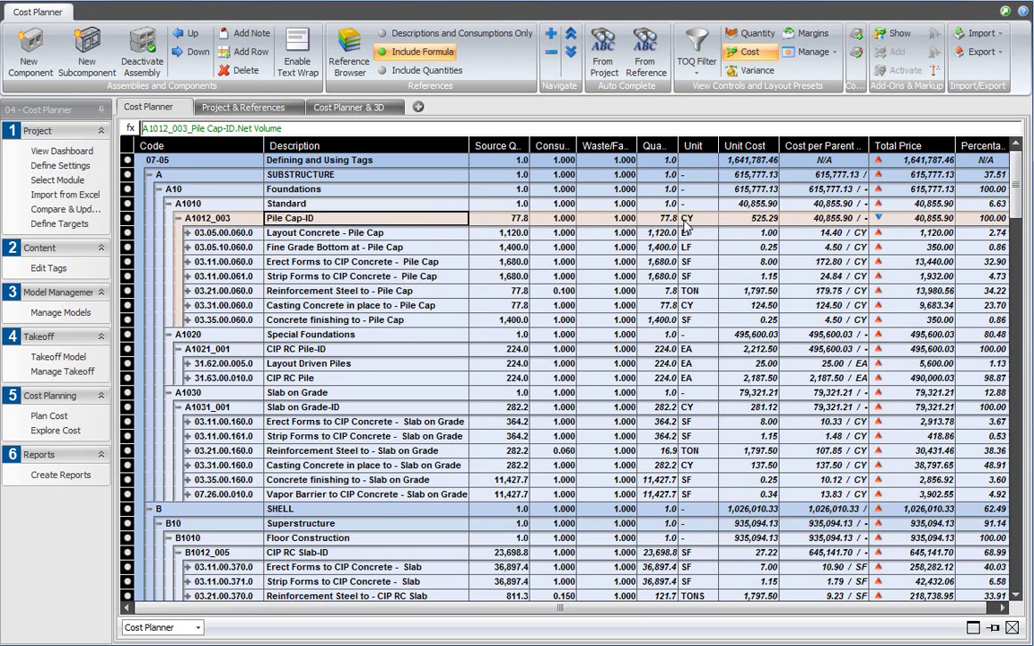
pyautogui.click(339, 235)
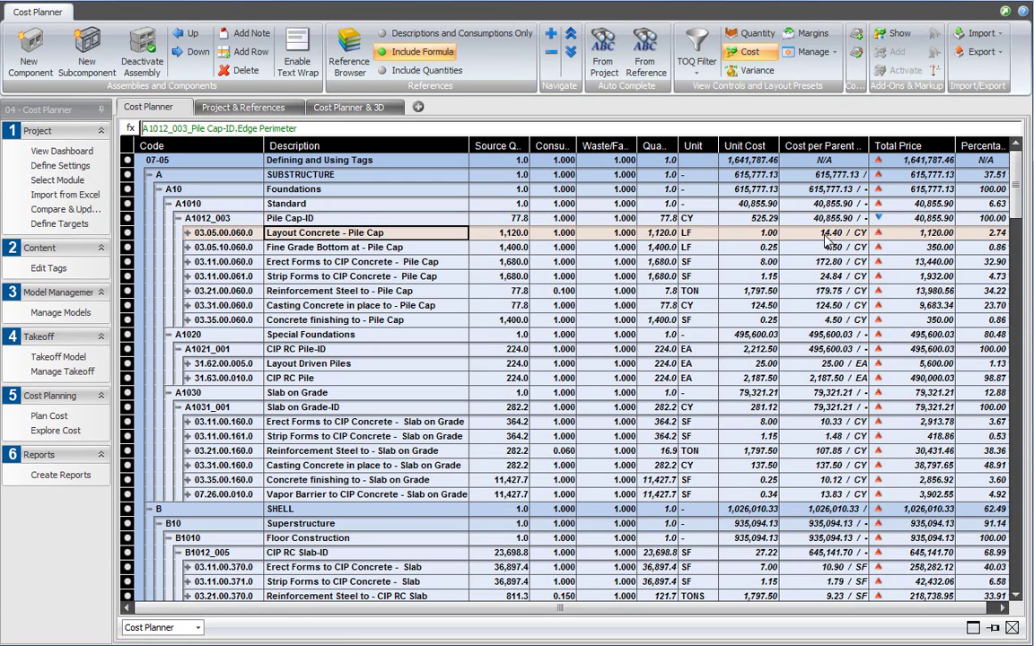
# Review cost per parent unit values for Layout Concrete, Fine Grade Bottom, Strip Forms and Erect Forms.
pyautogui.click(794, 234)
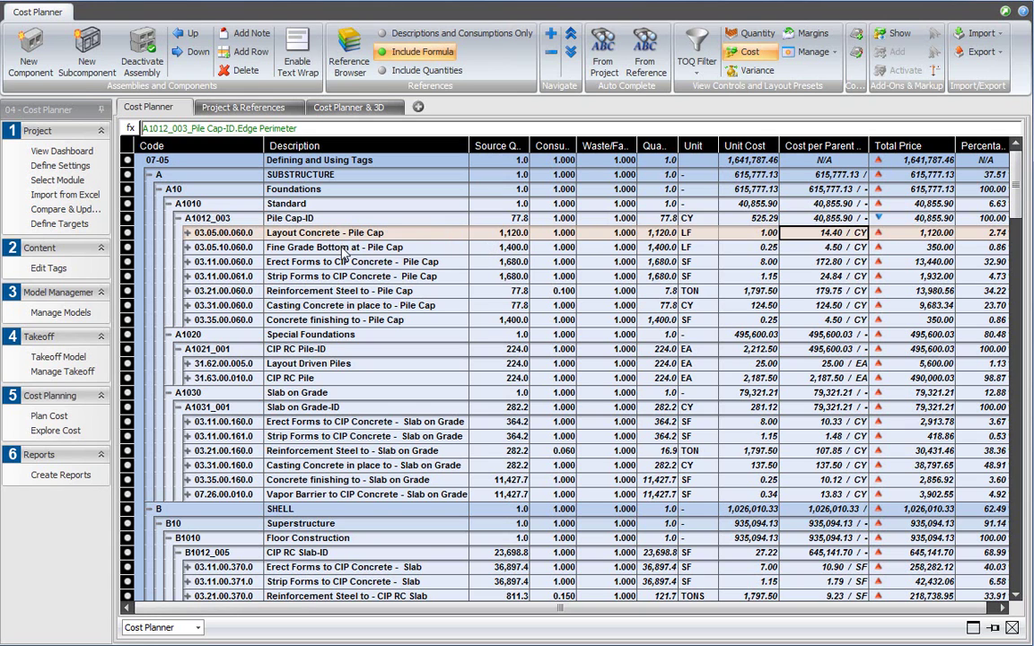
pyautogui.click(314, 246)
pyautogui.click(344, 275)
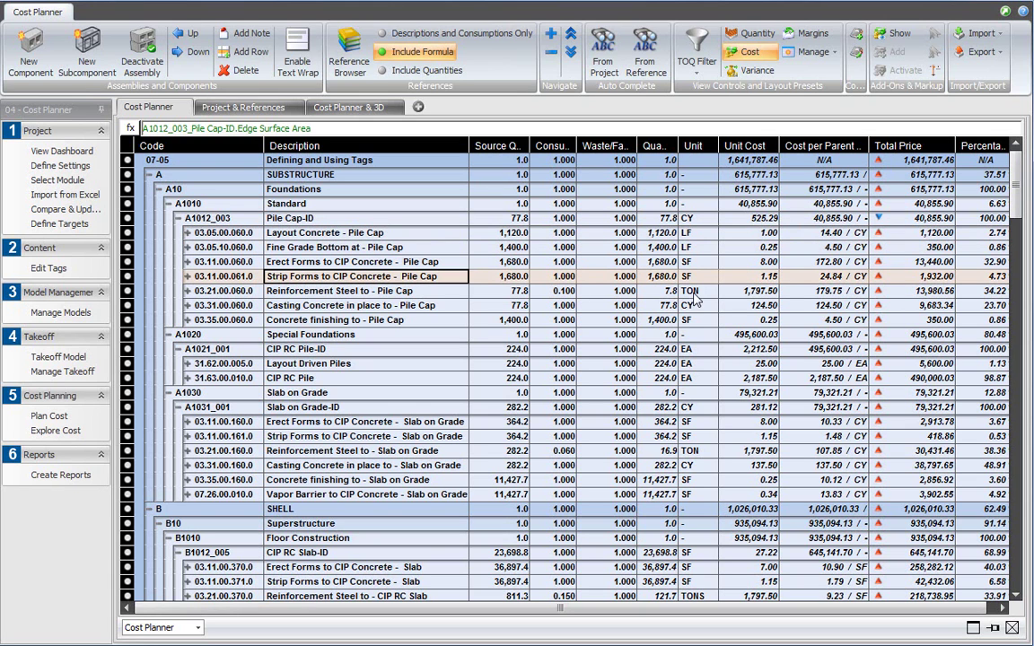
pyautogui.click(341, 261)
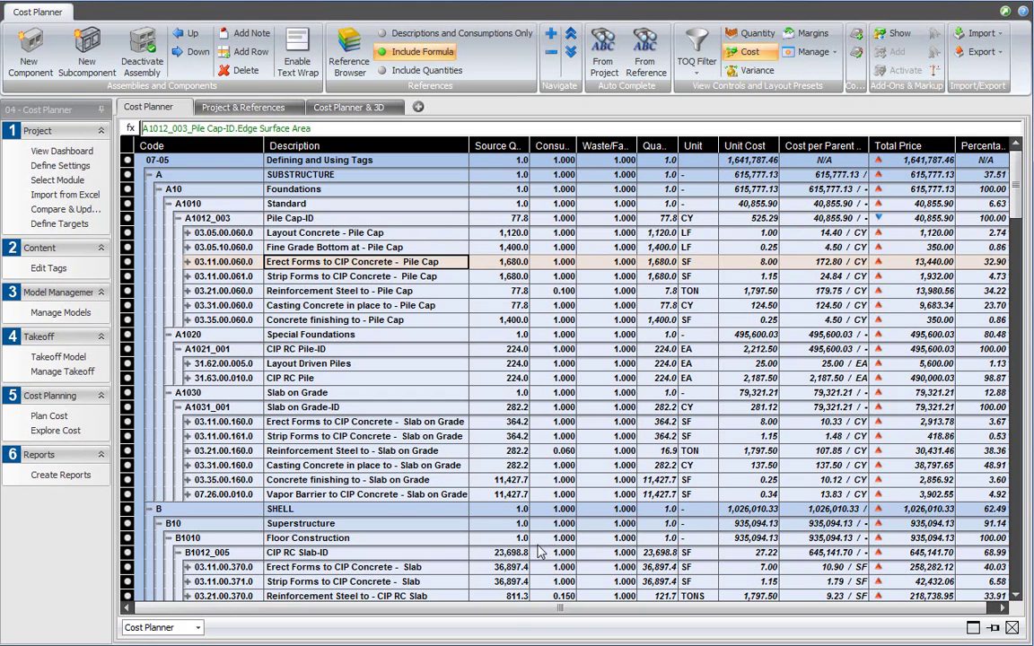
pyautogui.moveTo(528, 610); pyautogui.dragTo(536, 611)
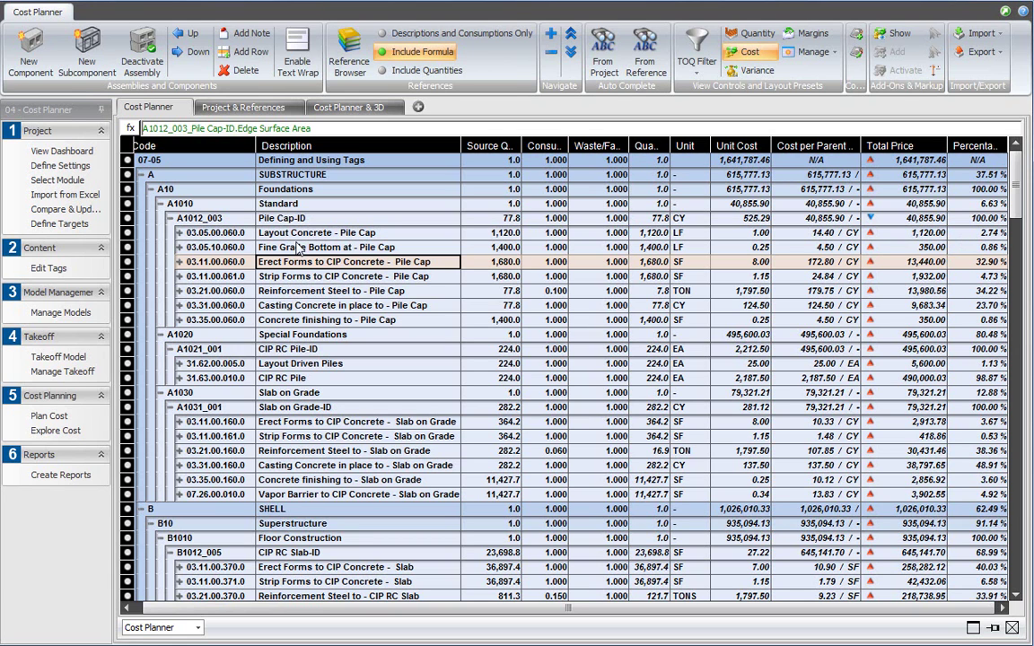
pyautogui.click(282, 219)
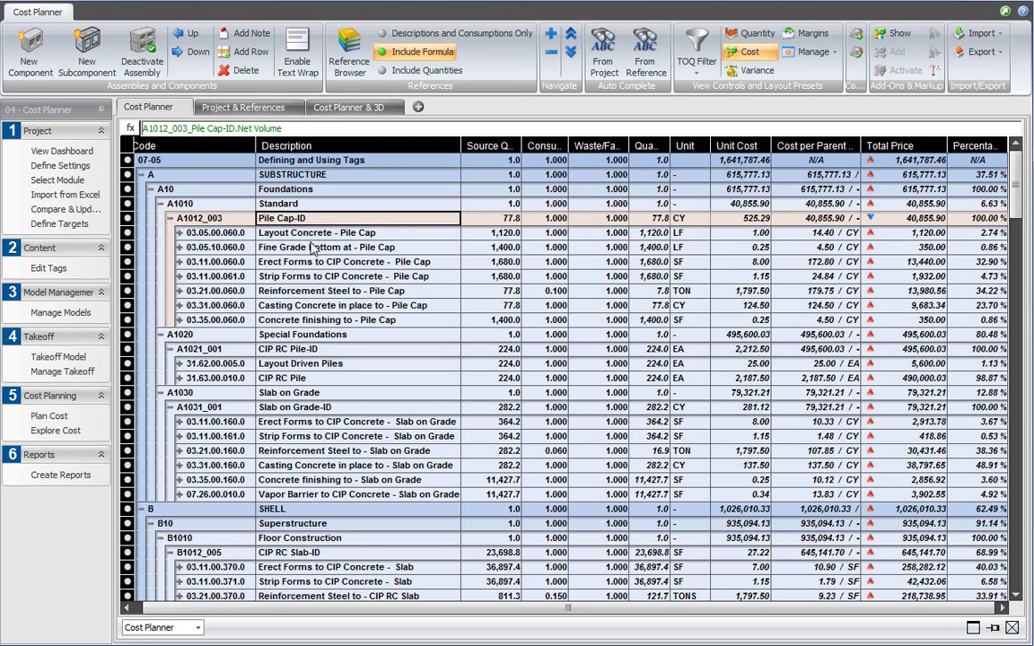
pyautogui.click(973, 264)
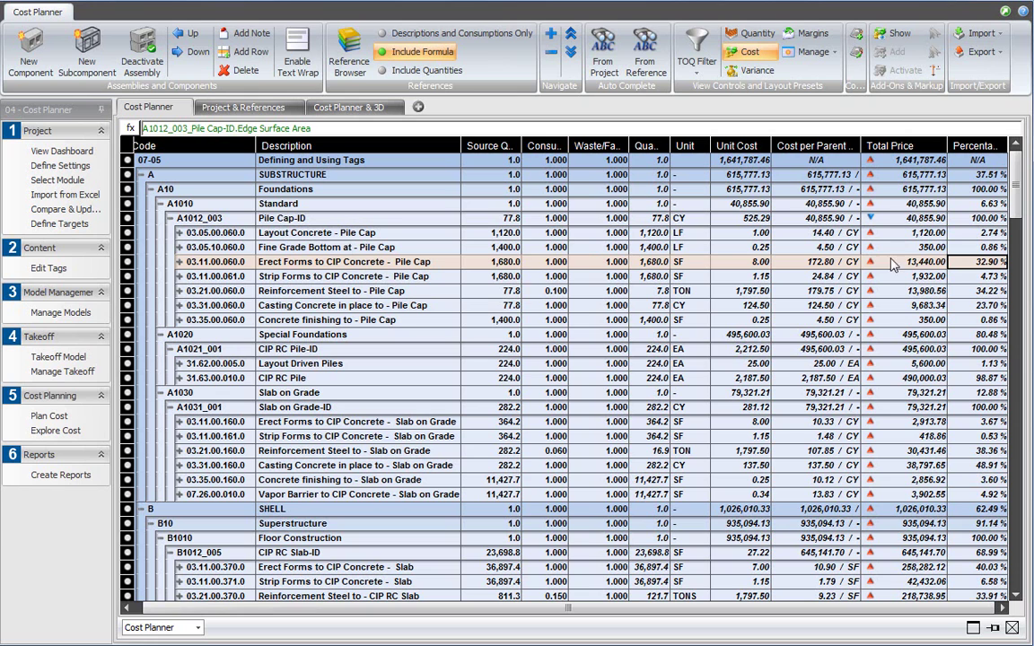
pyautogui.click(391, 246)
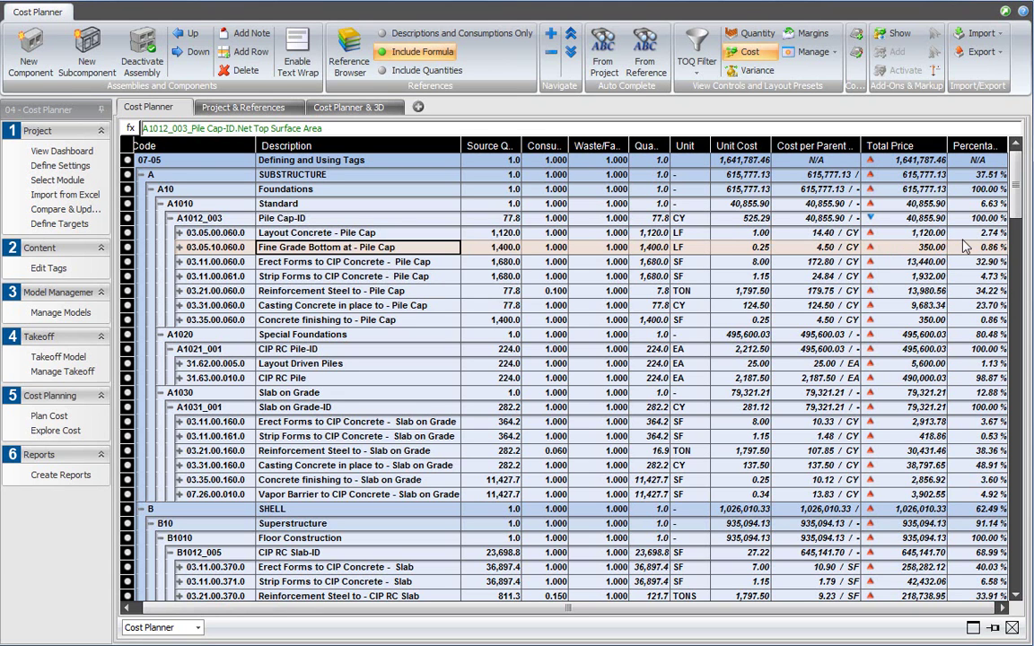
# Sort the cost plan by Percentage of Parent Assembly Cost, largest first.
pyautogui.click(974, 153)
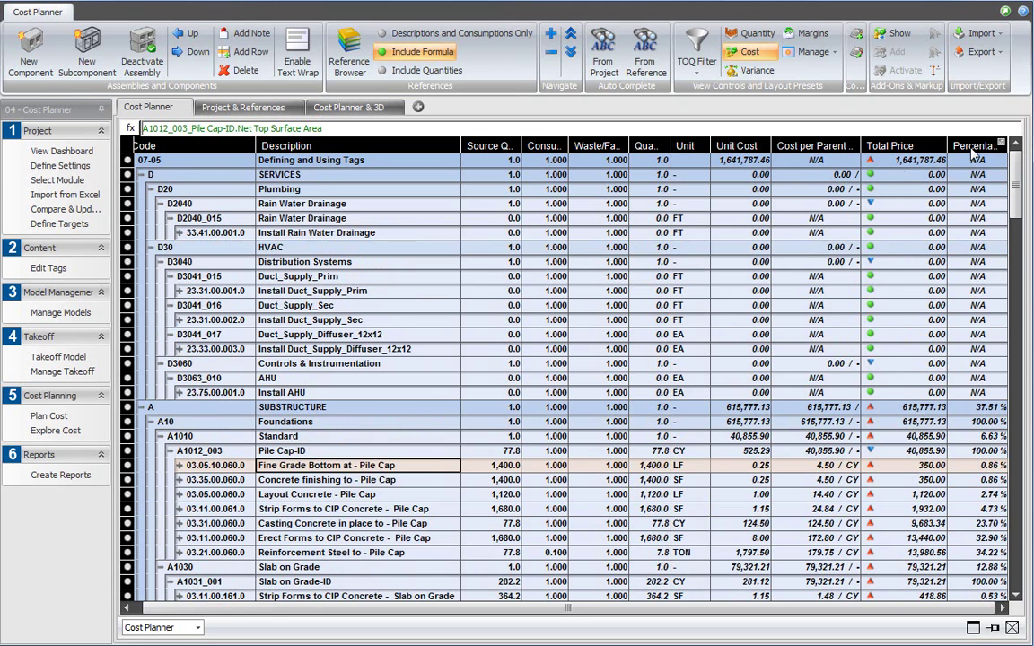
pyautogui.click(878, 141)
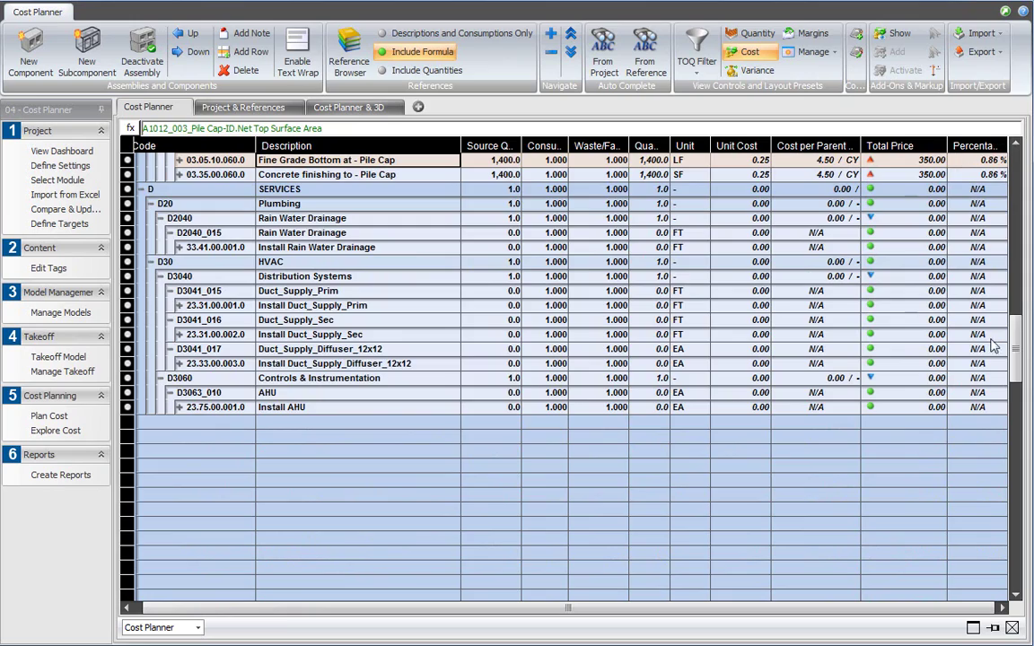
pyautogui.moveTo(1020, 348); pyautogui.dragTo(1030, 214)
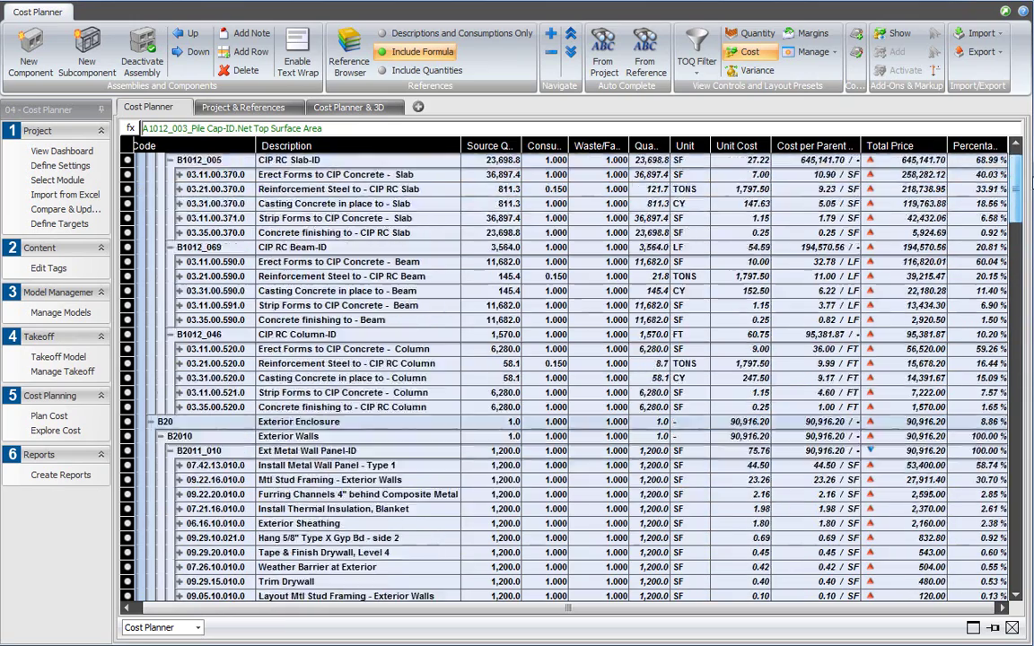
pyautogui.scroll(1, 1030, 180)
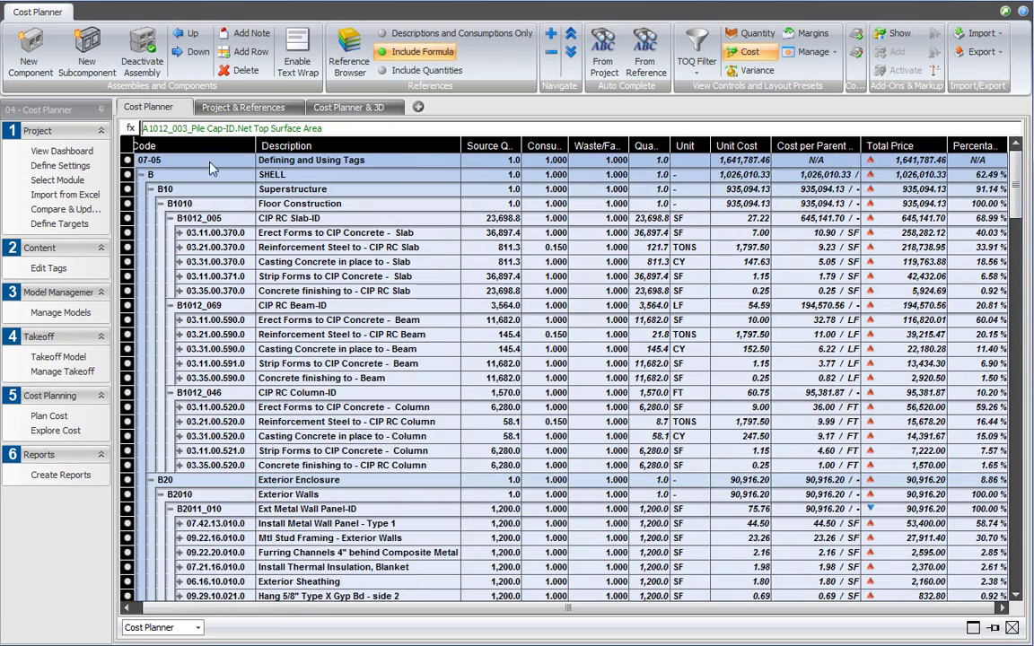
# Collapse the cost tree down to only the top-level assemblies.
pyautogui.click(141, 174)
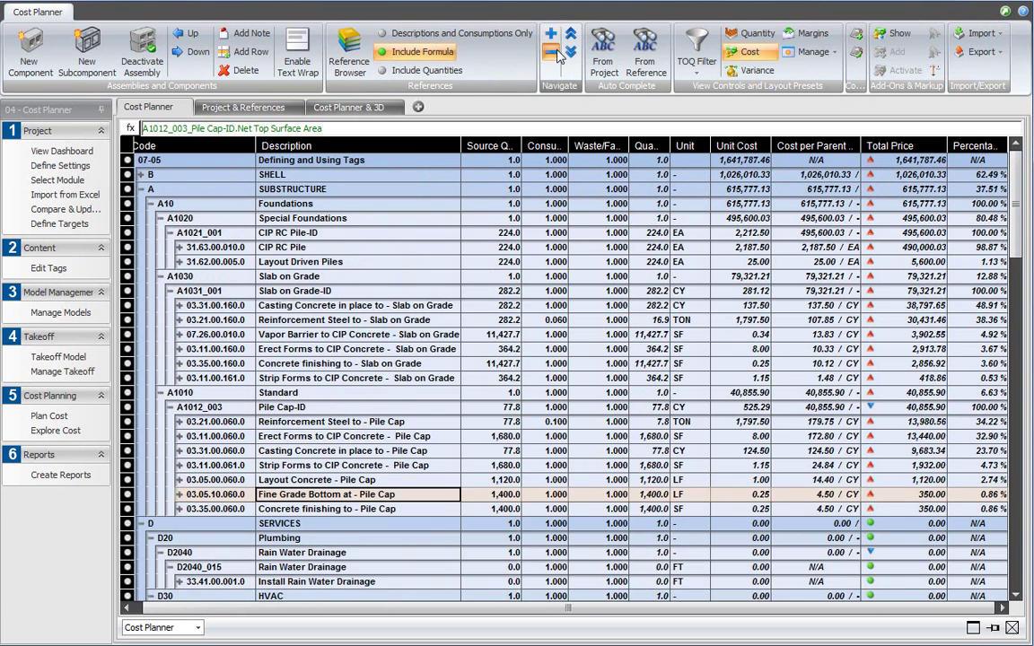
pyautogui.click(556, 53)
pyautogui.click(557, 55)
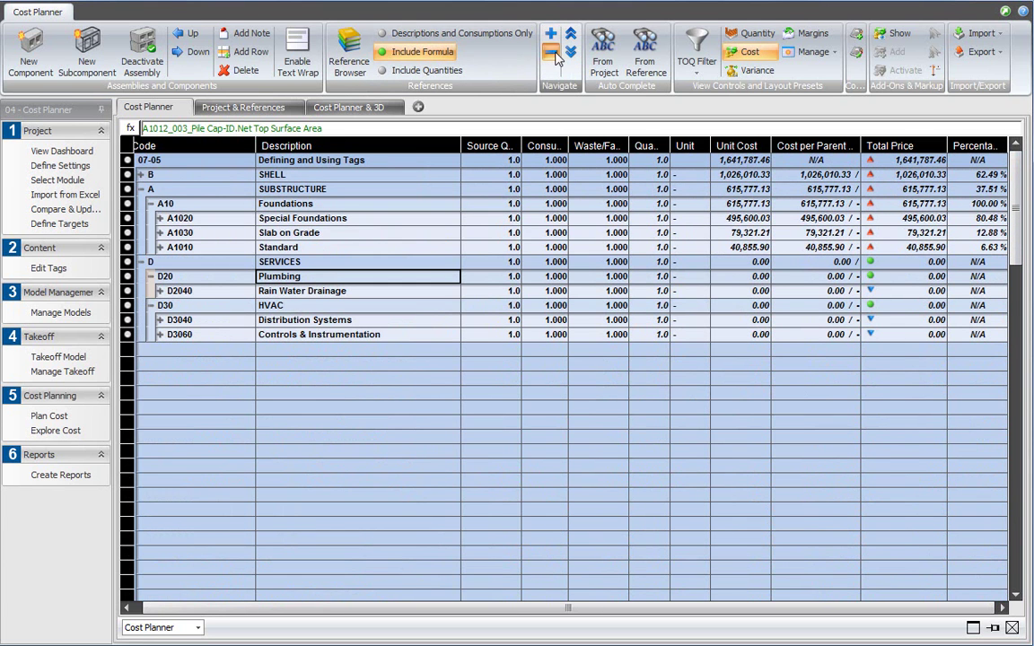
pyautogui.click(556, 55)
pyautogui.click(557, 55)
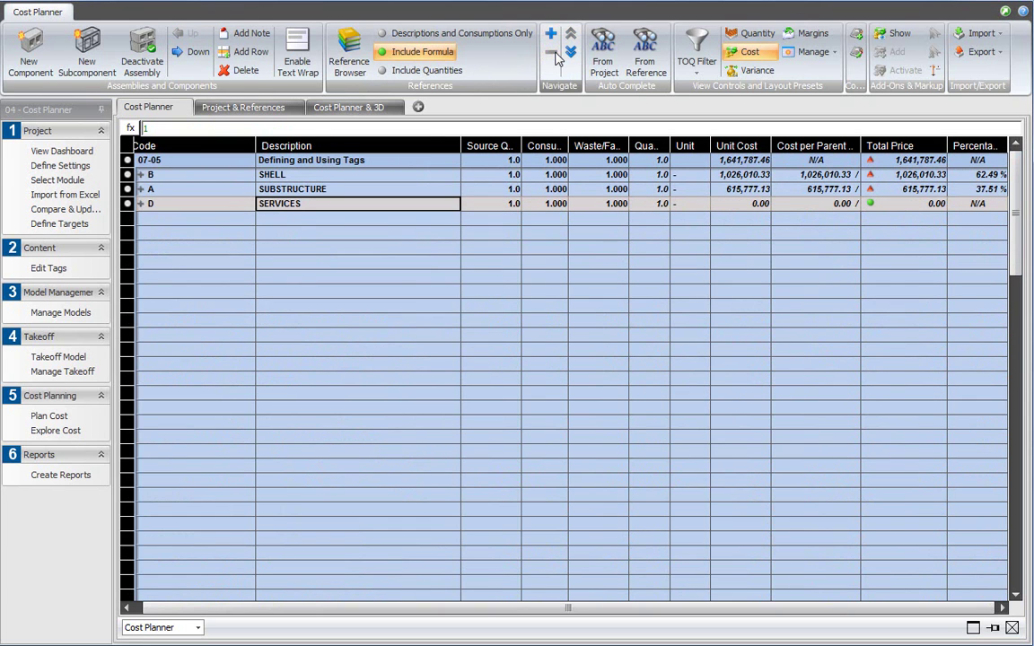
# Expand SHELL through Superstructure to show Floor Construction's assemblies.
pyautogui.click(297, 176)
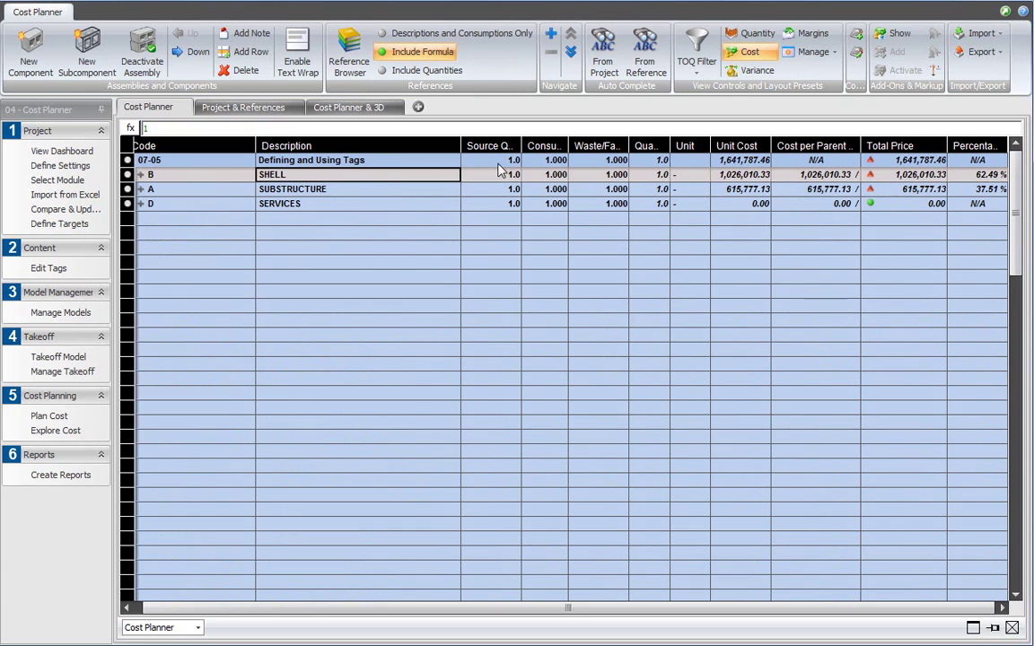
pyautogui.click(141, 174)
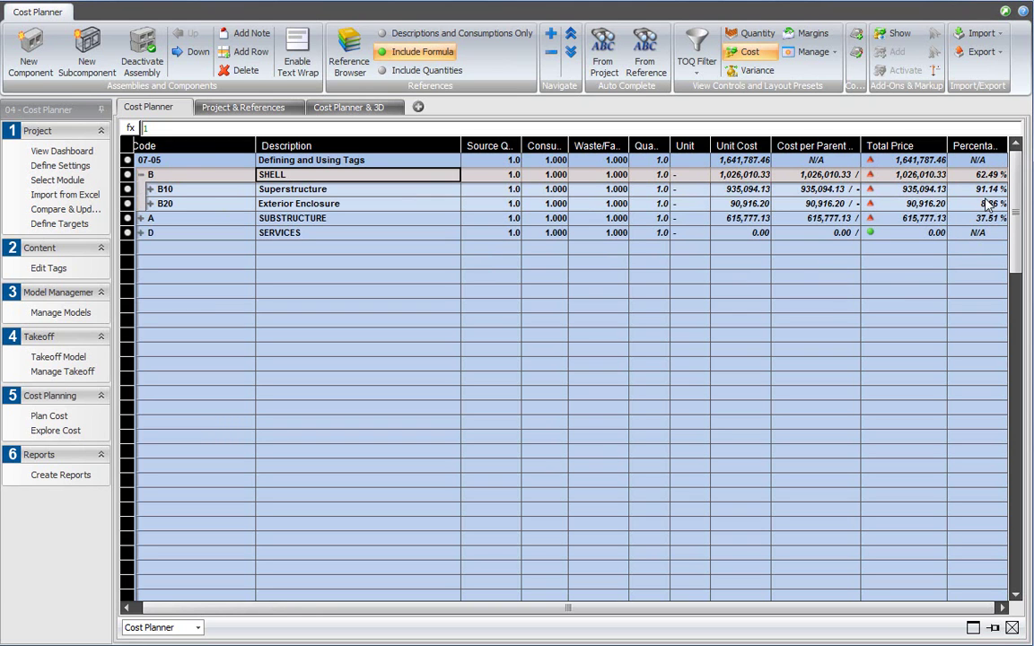
pyautogui.click(150, 189)
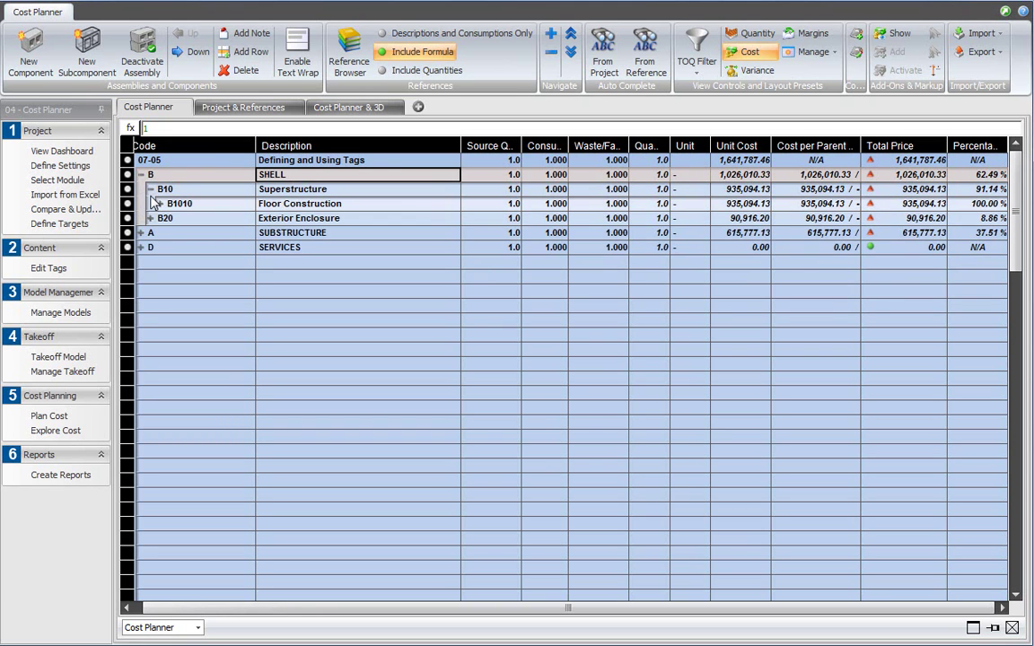
pyautogui.click(160, 204)
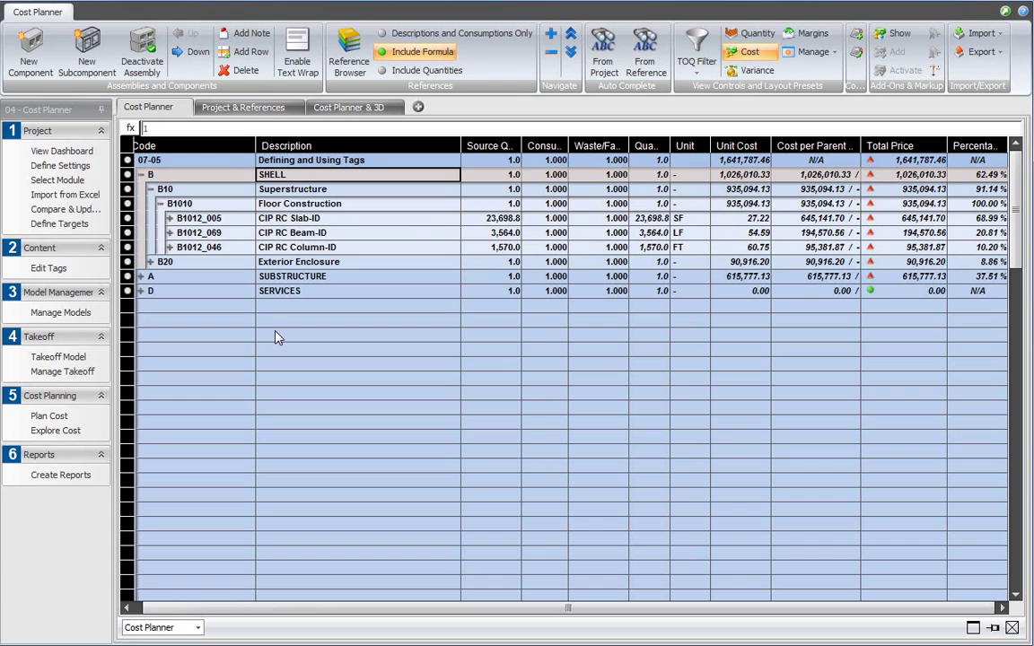